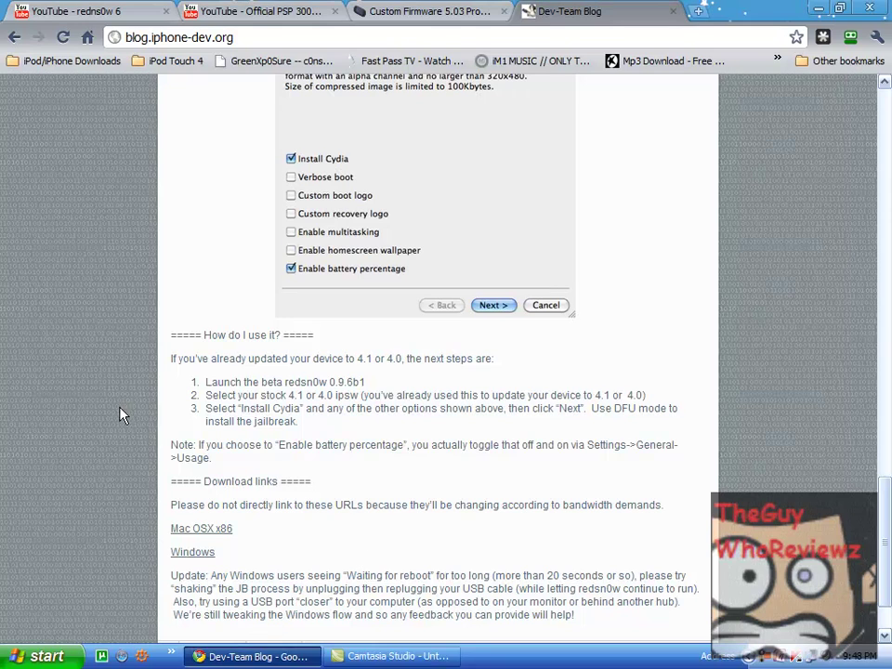
Scroll through the redsn0w blog post in the browser window.
scroll(129, 429, "up", 5)
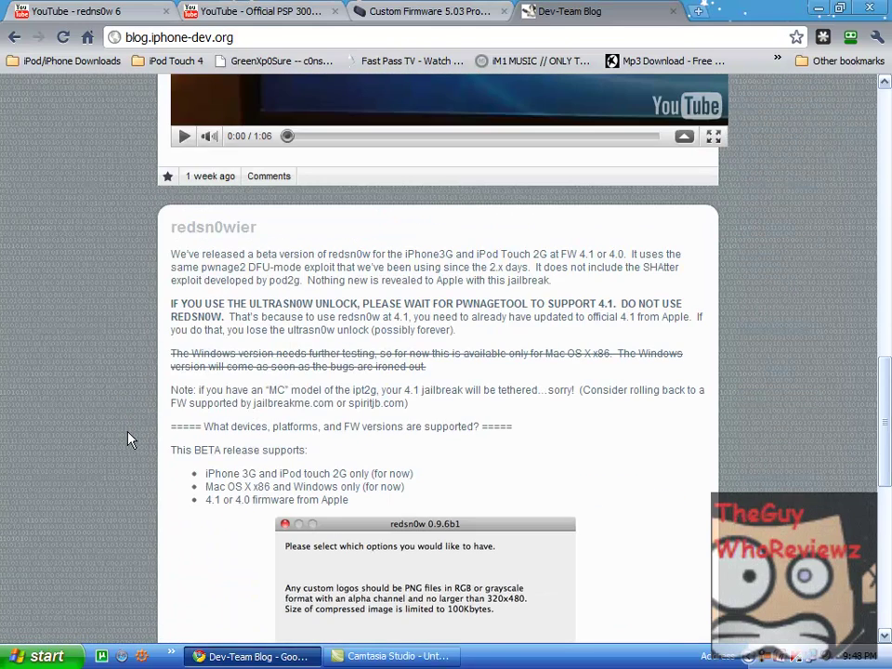
scroll(129, 429, "up", 15)
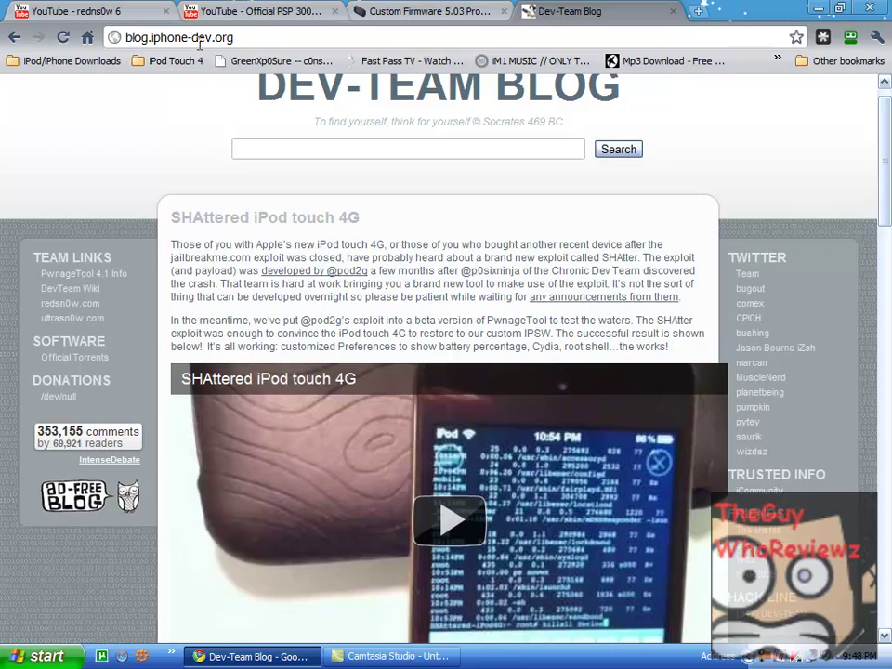
scroll(231, 253, "up", 1)
scroll(233, 248, "down", 5)
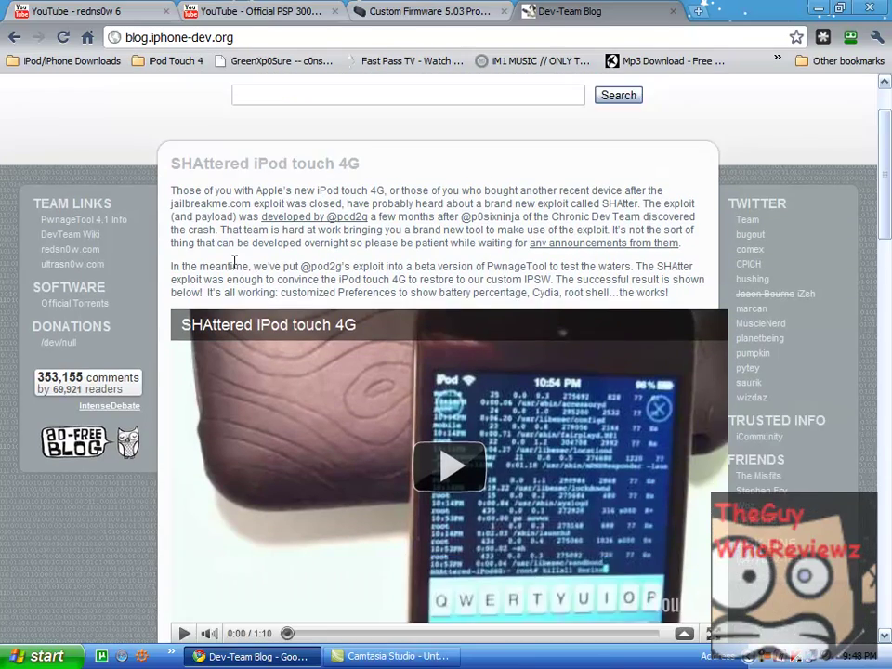
scroll(235, 379, "down", 5)
scroll(195, 367, "down", 3)
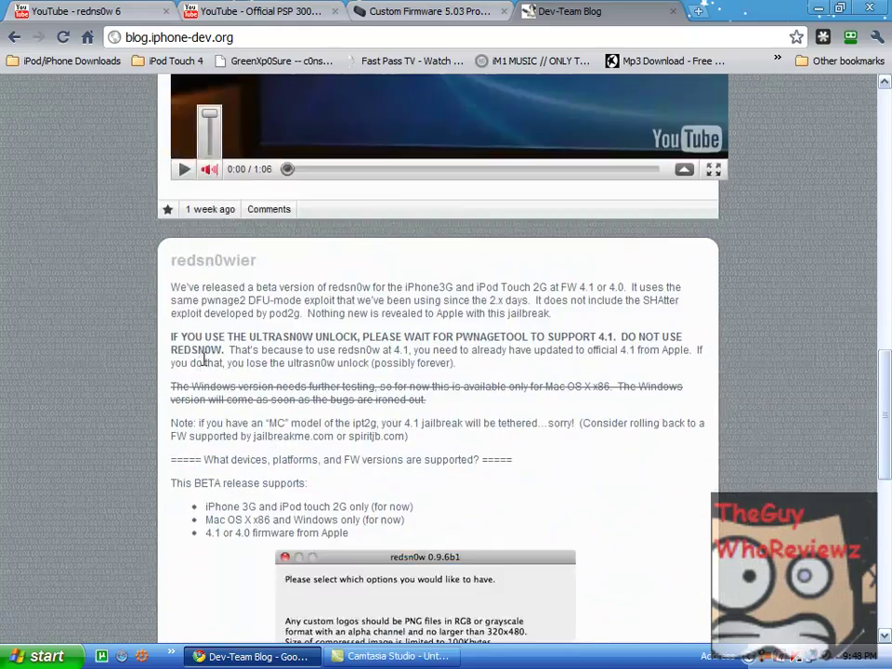
scroll(195, 367, "down", 3)
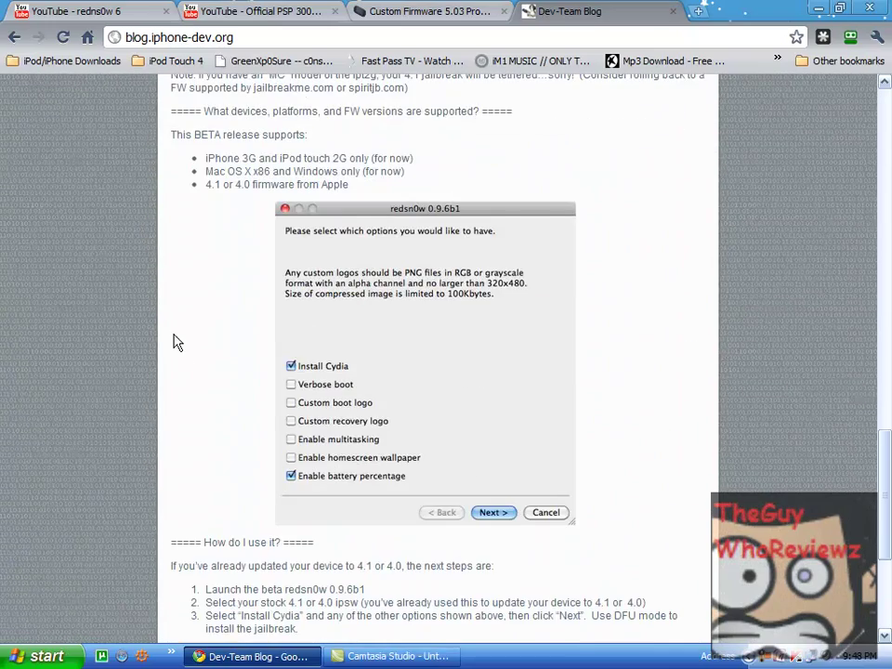
scroll(177, 346, "down", 3)
scroll(171, 349, "down", 3)
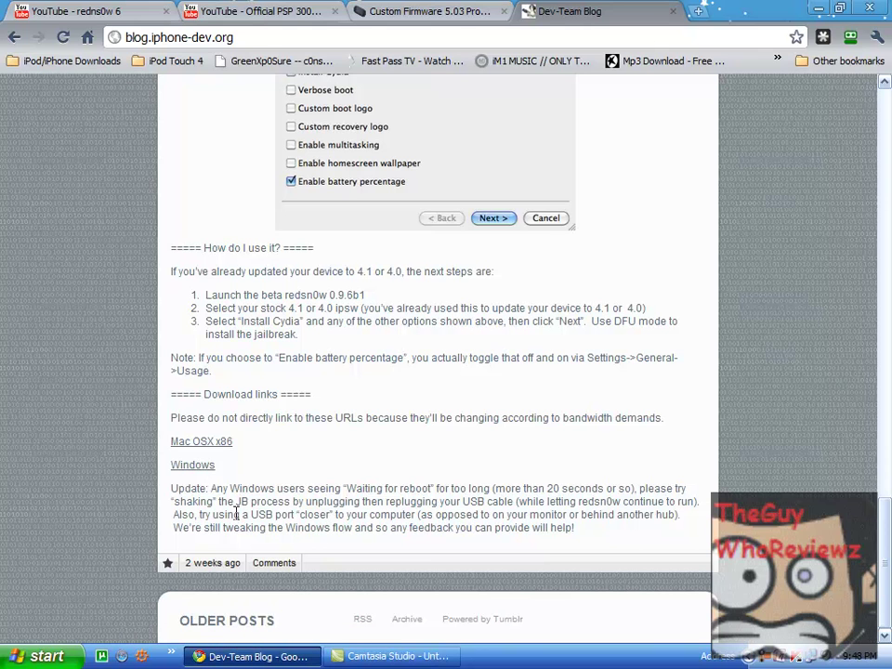
left_click(257, 659)
left_click(247, 656)
scroll(109, 455, "up", 3)
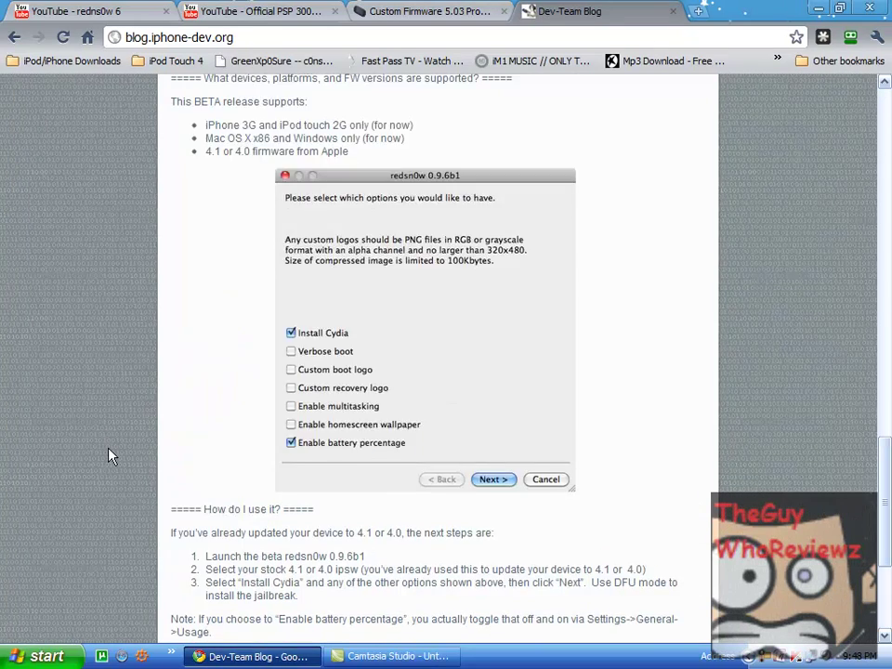
scroll(109, 456, "up", 1)
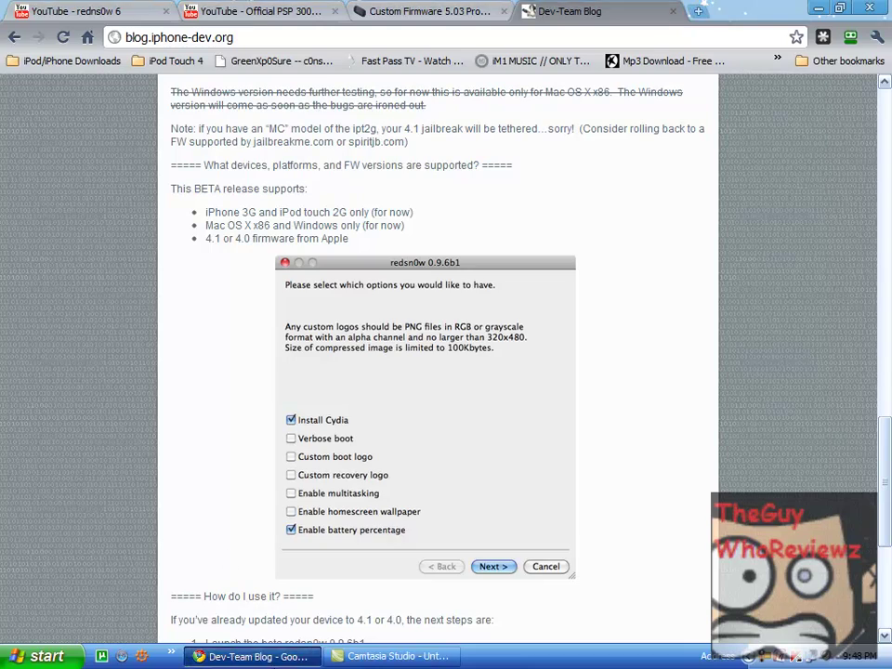
Extract the redsn0w_win_0.9.6b1 zip on the desktop into its own redsn0w_win_0.9.6b1 folder.
left_click(257, 657)
double_click(304, 305)
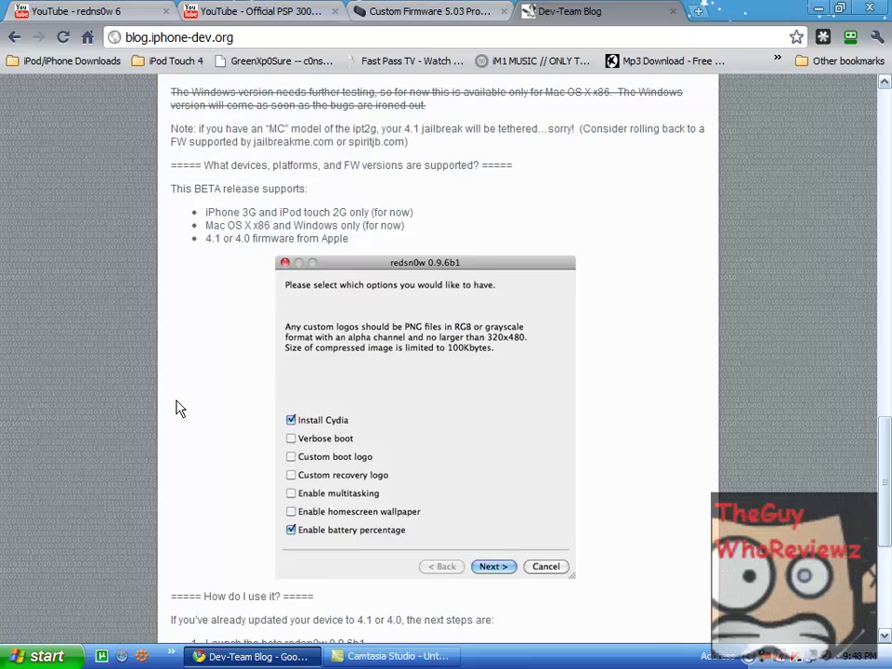
scroll(139, 414, "down", 3)
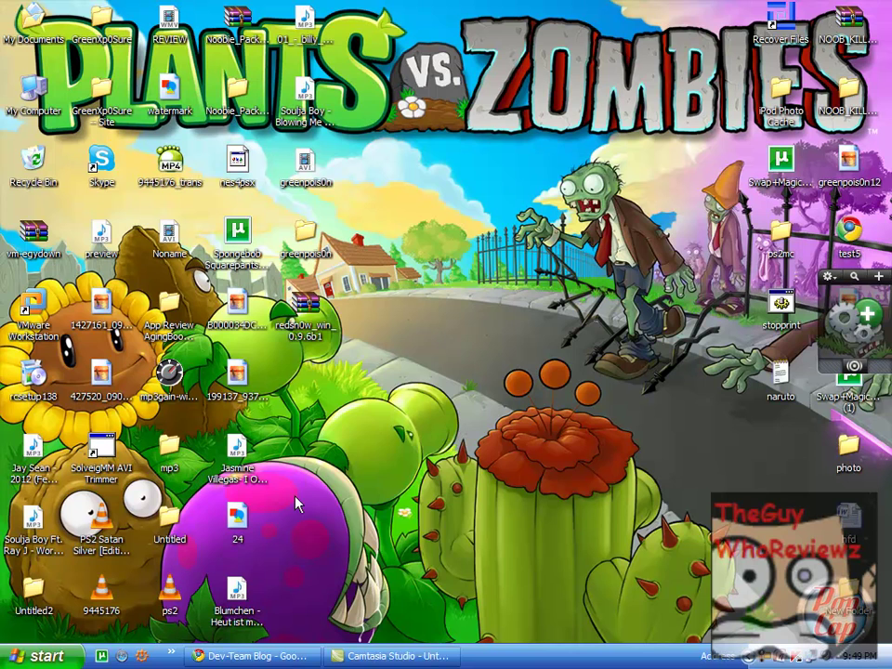
left_click(306, 309)
right_click(306, 319)
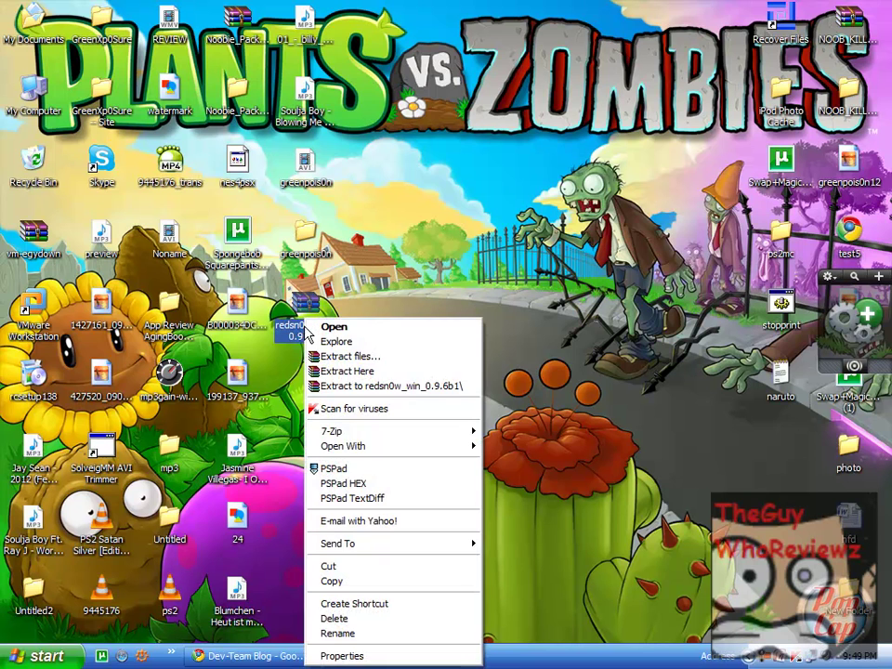
left_click(319, 391)
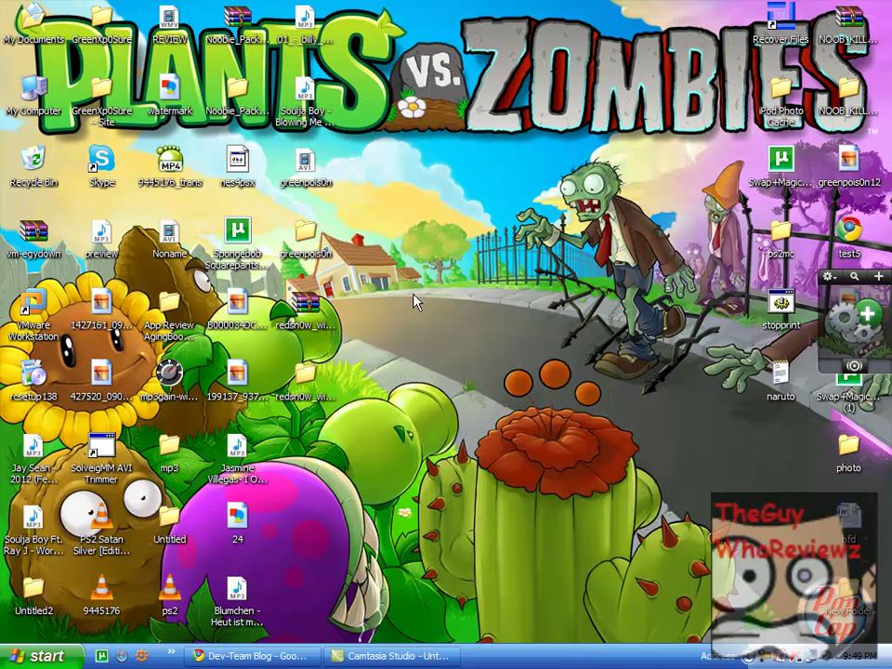
Go into the extracted folder, then the inner redsn0w_win_0.9.6b1 folder, and launch redsn0w.exe.
double_click(303, 394)
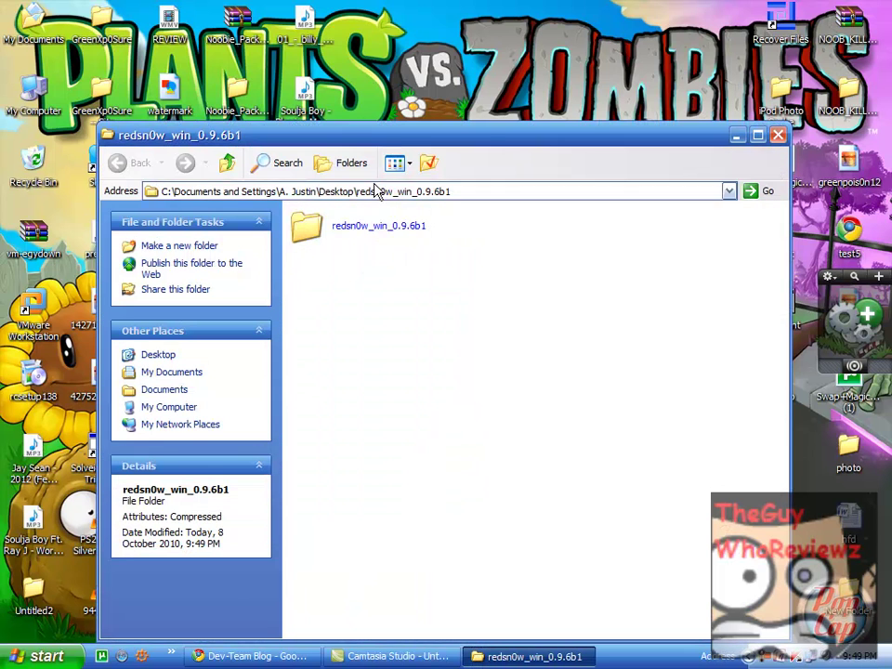
left_click_drag(415, 149, 414, 110)
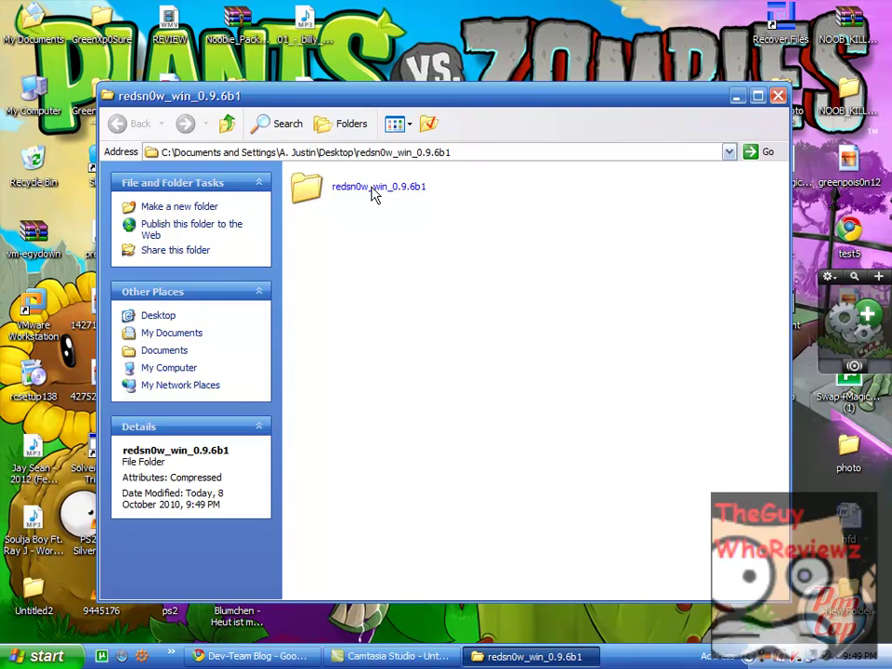
double_click(375, 193)
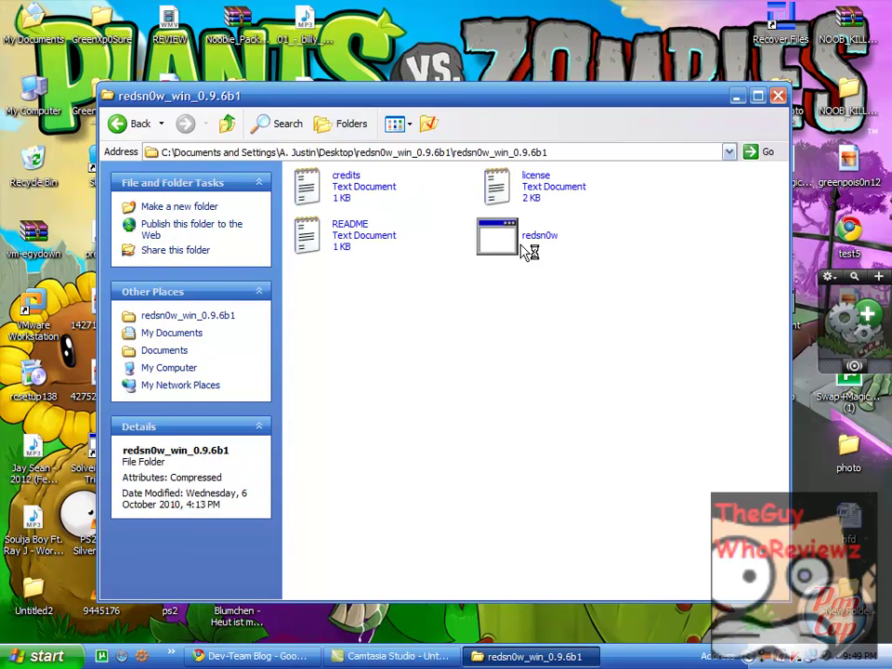
left_click(523, 251)
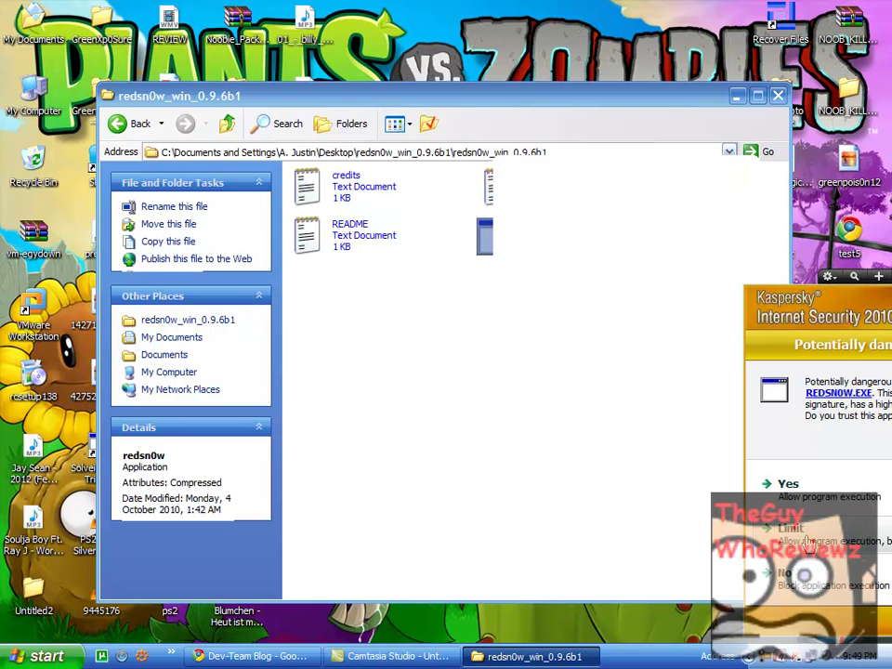
Let redsn0w past the security and debug-privilege prompts, close Explorer, and start browsing for the IPSW.
left_click(763, 456)
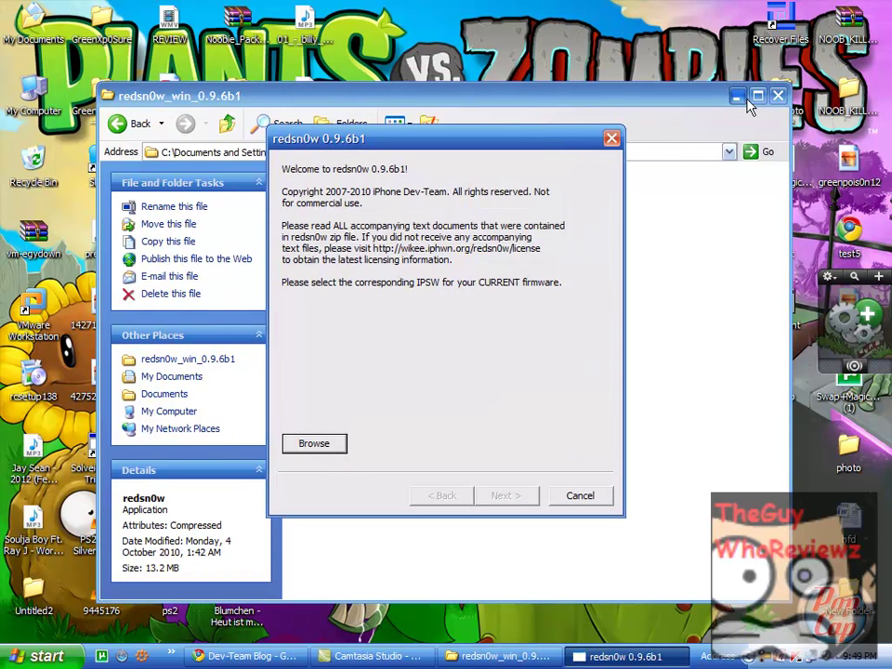
left_click(779, 107)
left_click(778, 99)
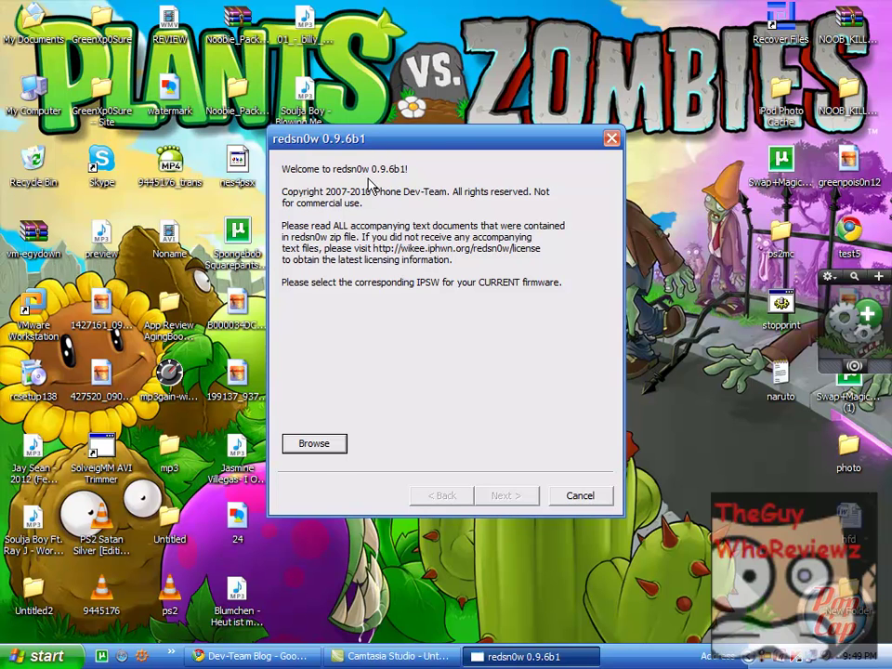
left_click(332, 444)
left_click(332, 447)
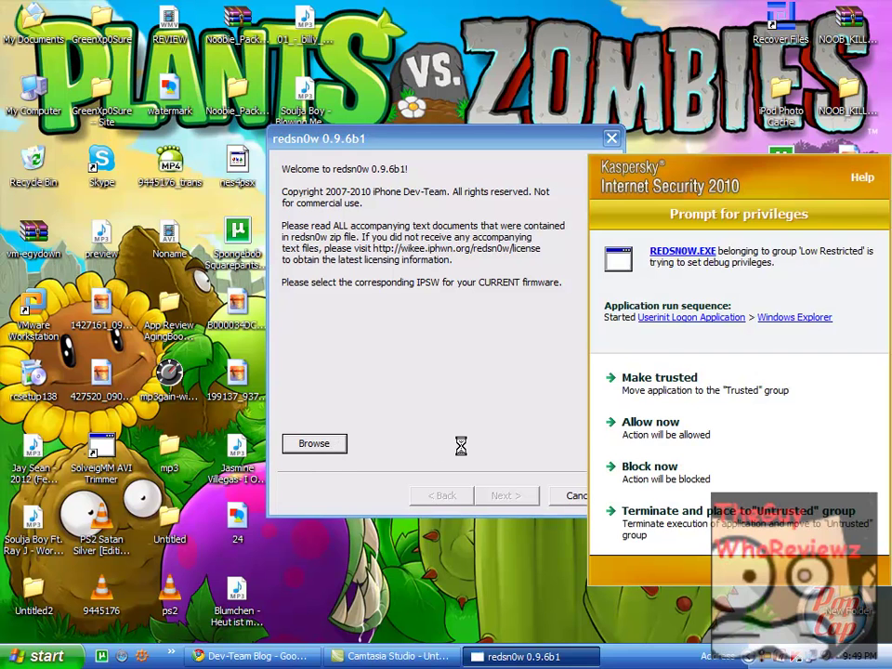
left_click(689, 398)
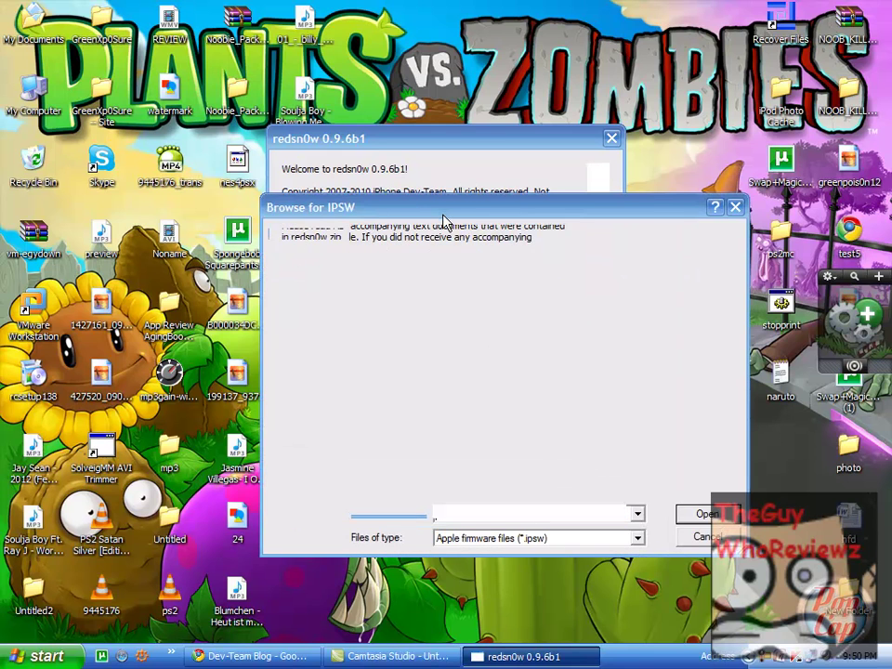
Load iPod2_1_4.1_8B117_Restore from the iPod Firmwares folder on JUSTIN320GB (K:).
mouse_move(444, 216)
left_mouse_down()
mouse_move(448, 173)
mouse_move(456, 179)
left_mouse_up()
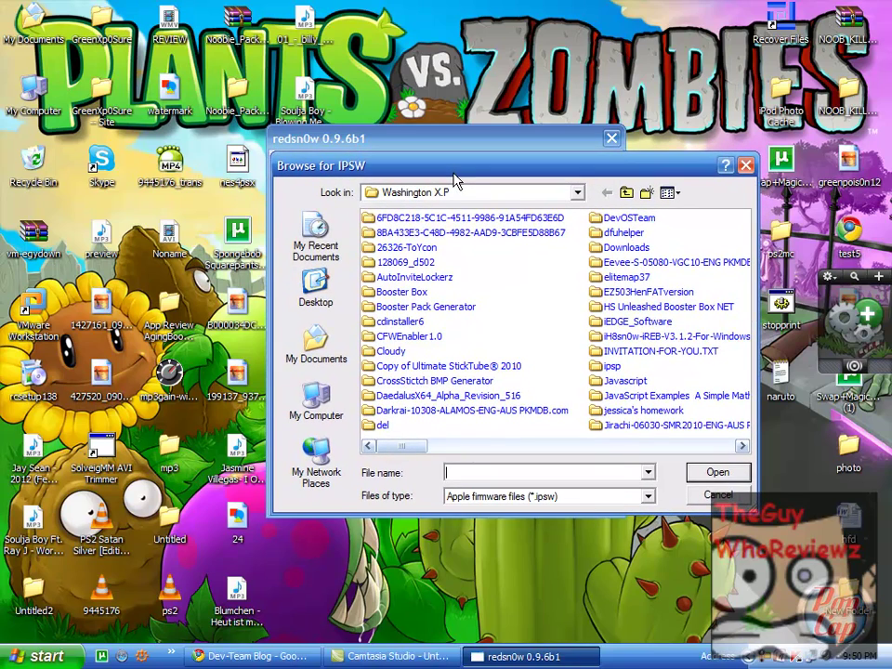
left_click(317, 403)
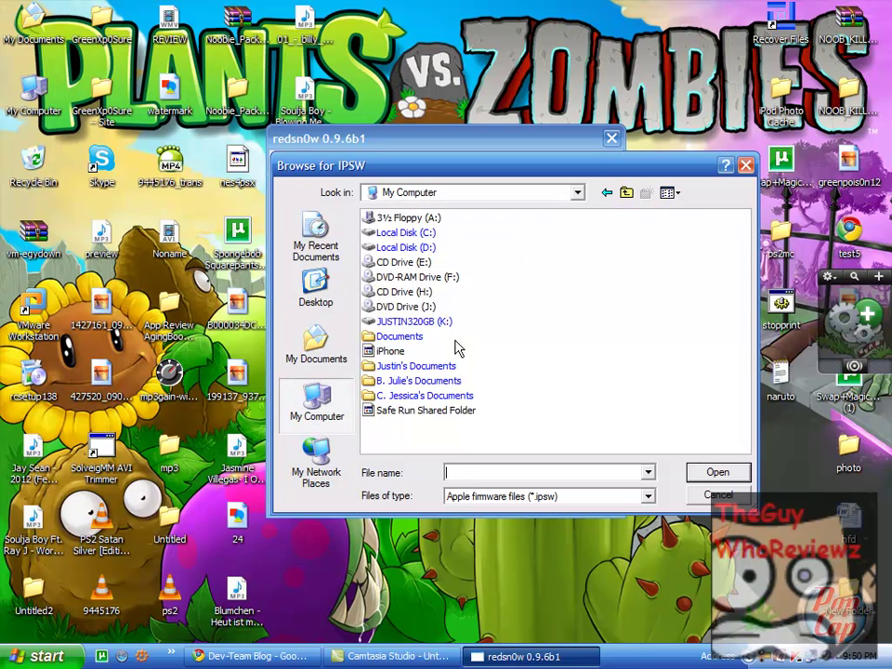
double_click(429, 321)
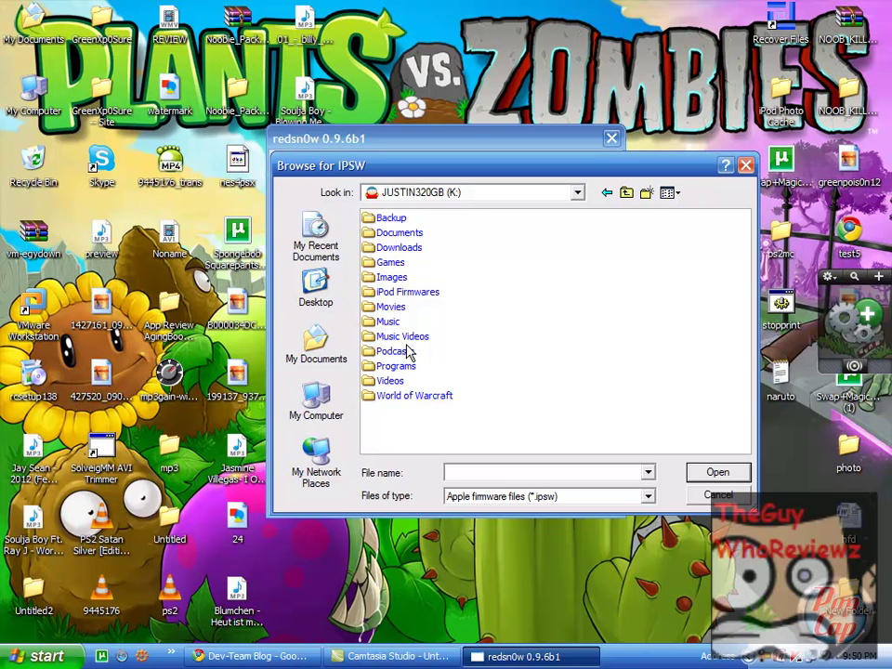
double_click(397, 292)
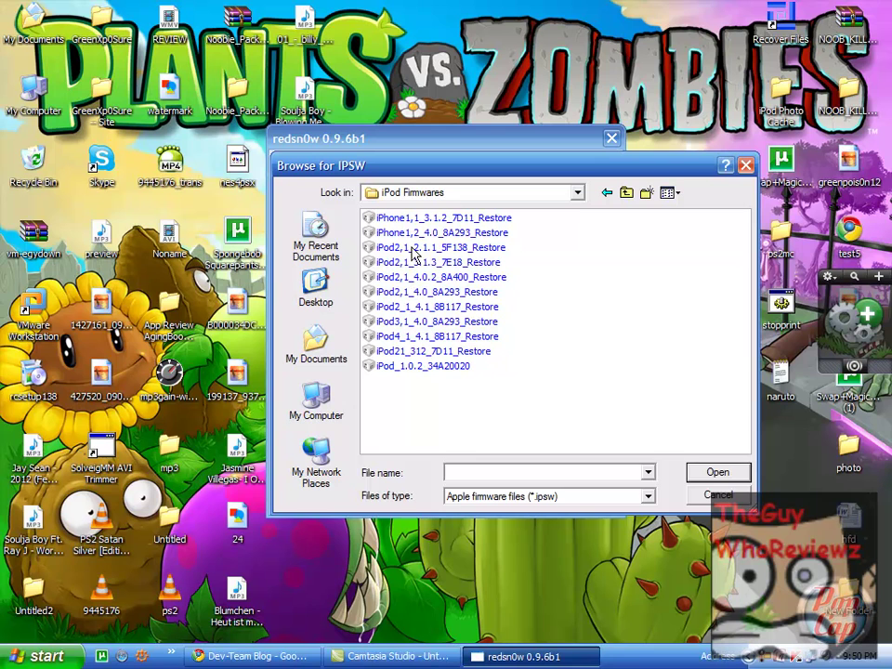
left_click(433, 309)
double_click(432, 309)
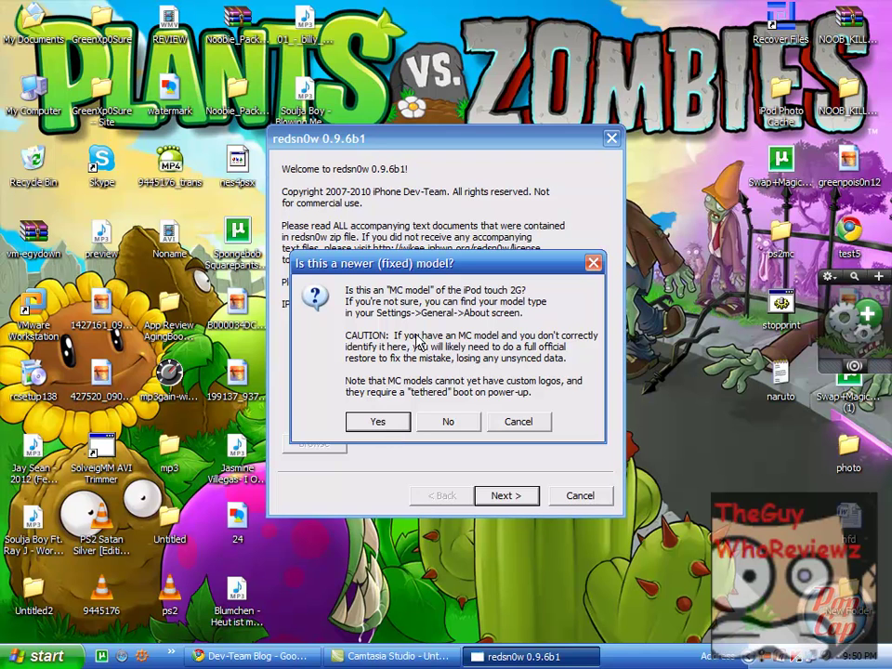
Answer Yes: the iPod touch 2G is the newer MC model.
left_click(396, 426)
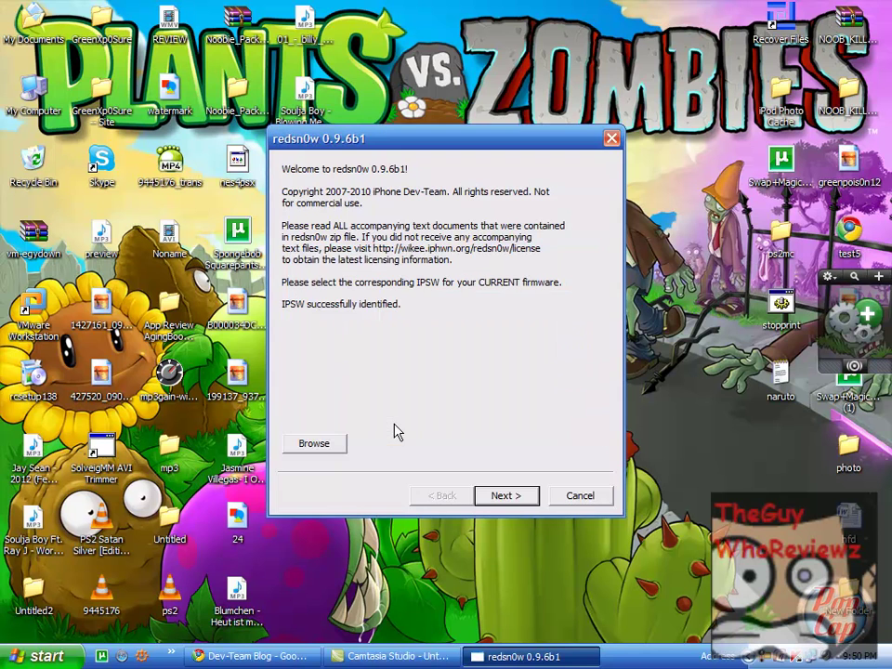
Tick Install Cydia, Enable multitasking, homescreen wallpaper and the tethered-boot option, then continue.
left_click(515, 497)
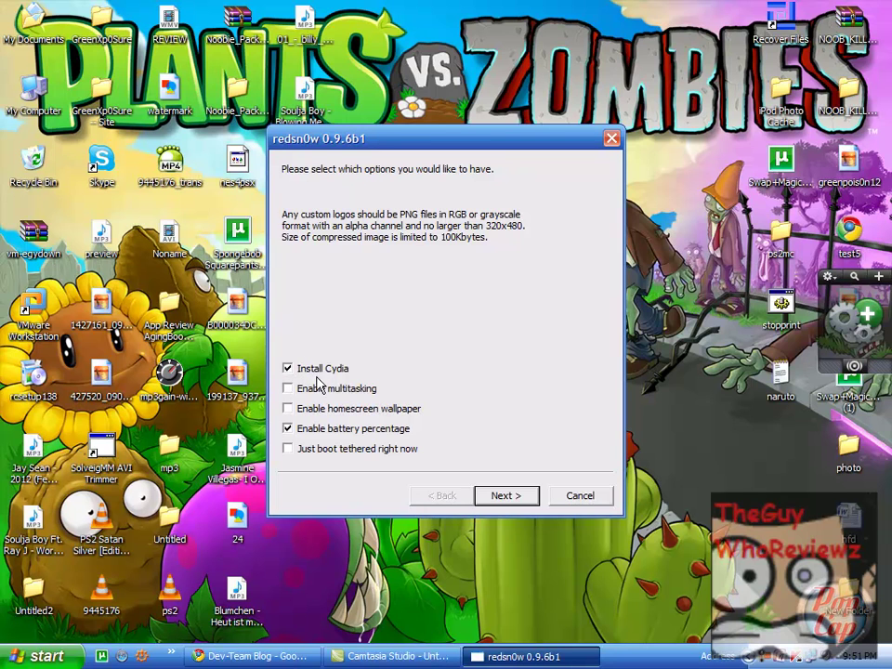
left_click(289, 390)
left_click(289, 410)
left_click(289, 450)
left_click(288, 369)
left_click(502, 498)
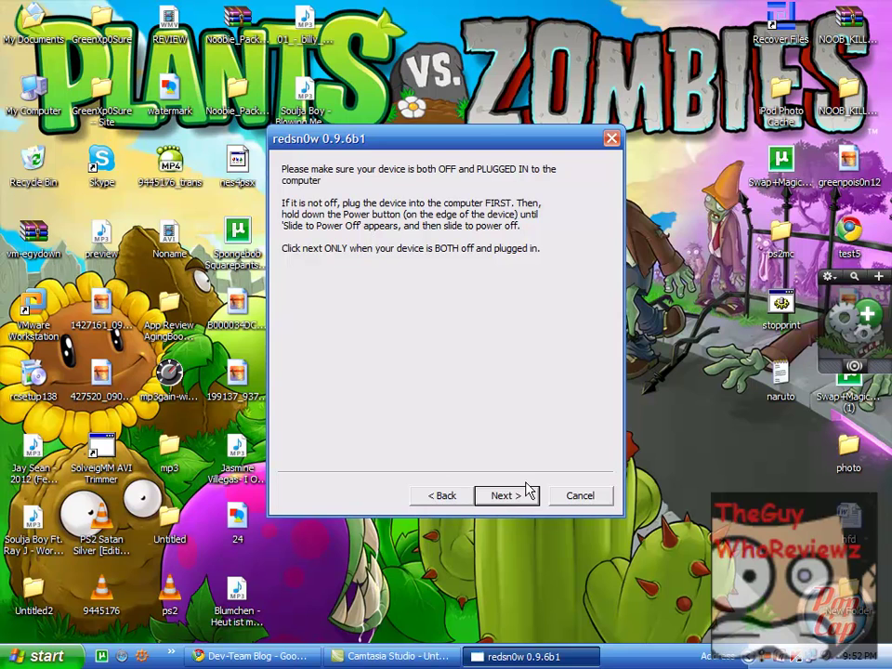
Start the DFU-mode instructions and acknowledge the DFU Mode Failed warning with OK.
left_click(504, 496)
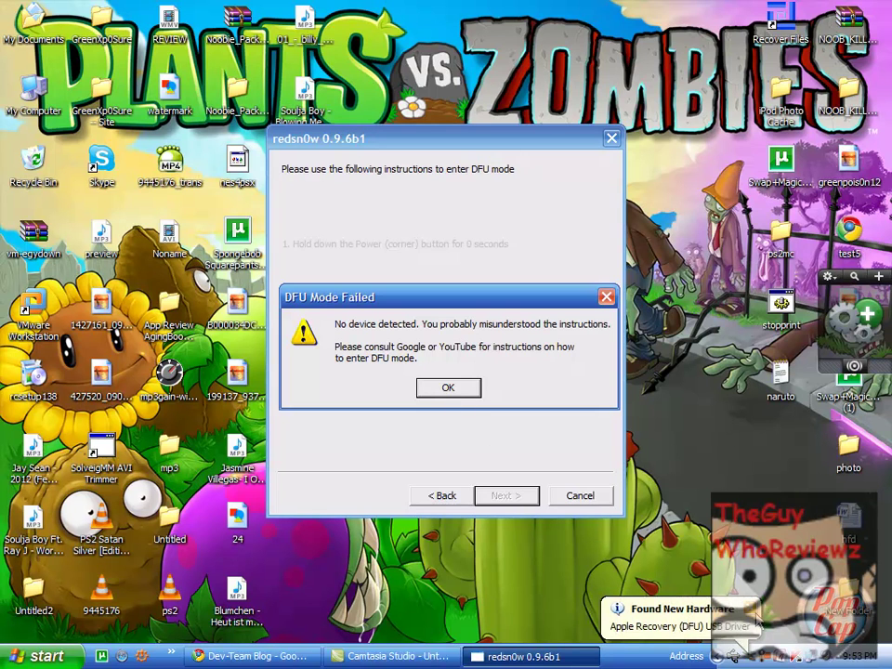
left_click(453, 394)
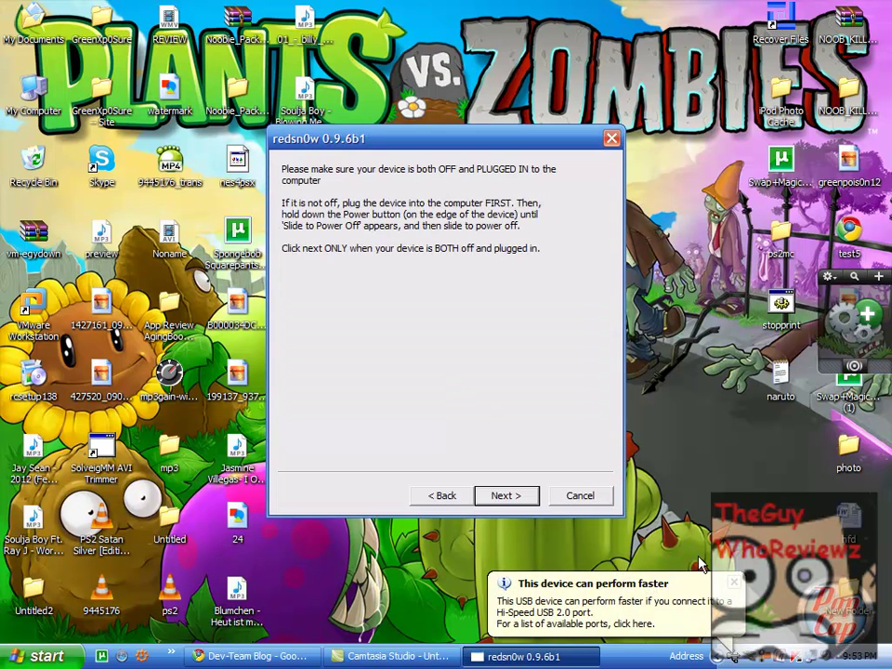
Restart the DFU-mode instructions so the iPod enters DFU and processing begins.
left_click(505, 498)
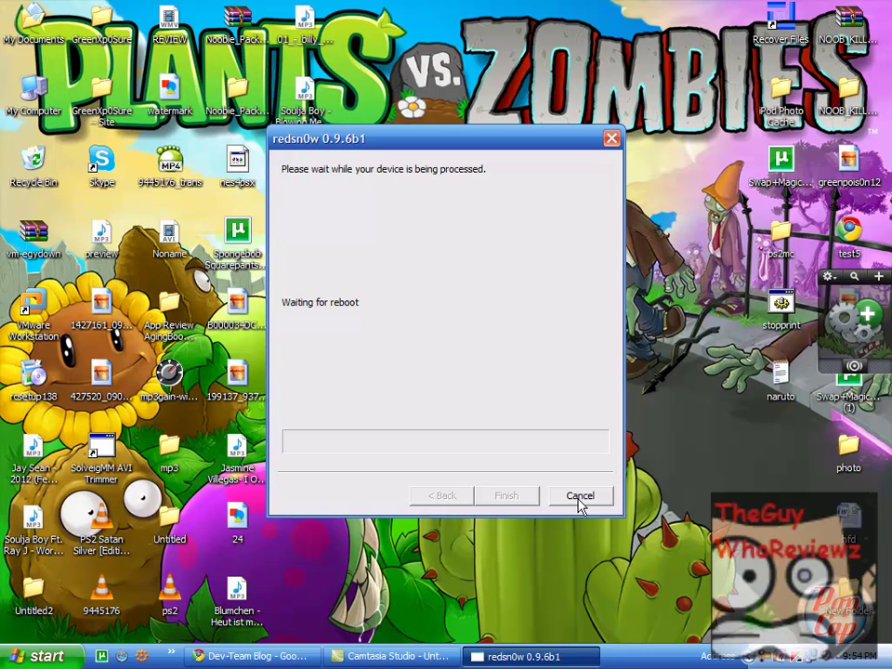
Show the Camtasia Recorder controls from the tray and pause, then resume, the recording.
right_click(767, 656)
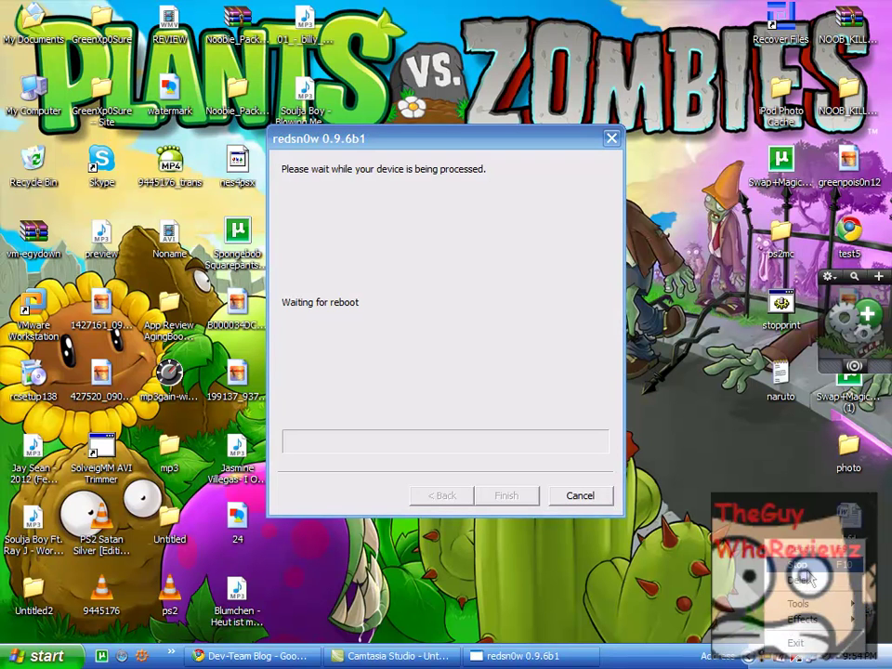
mouse_move(815, 621)
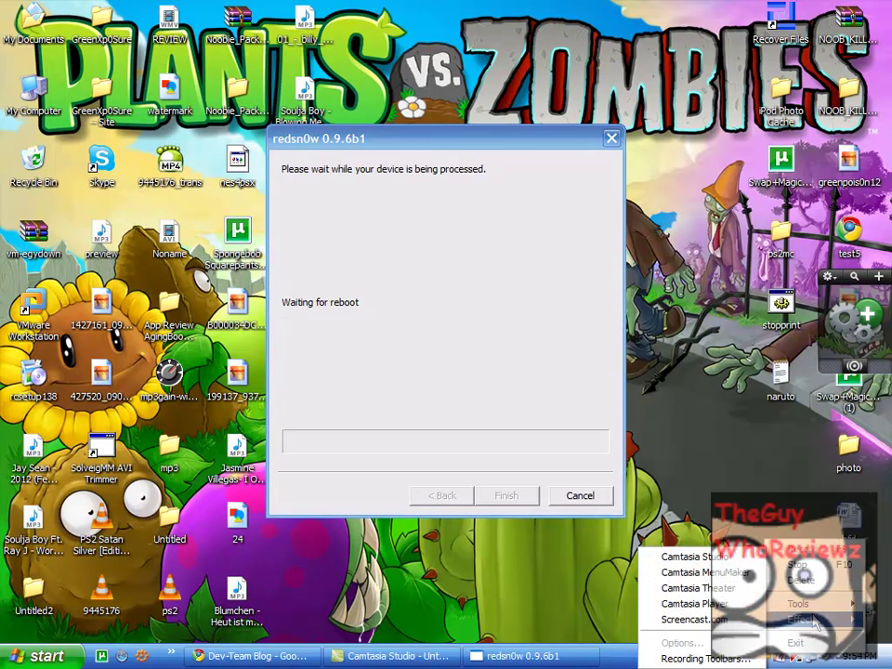
mouse_move(794, 600)
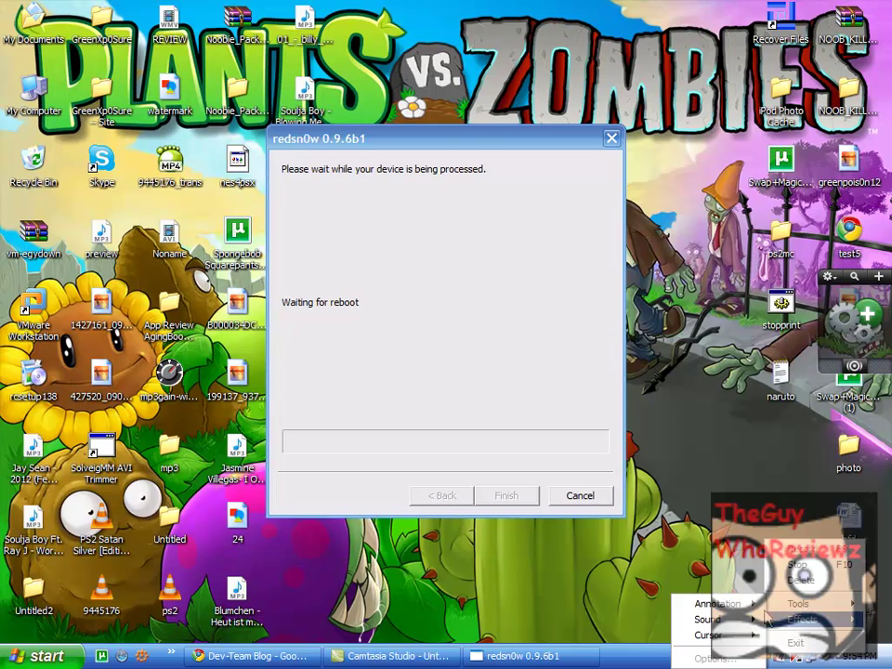
mouse_move(746, 607)
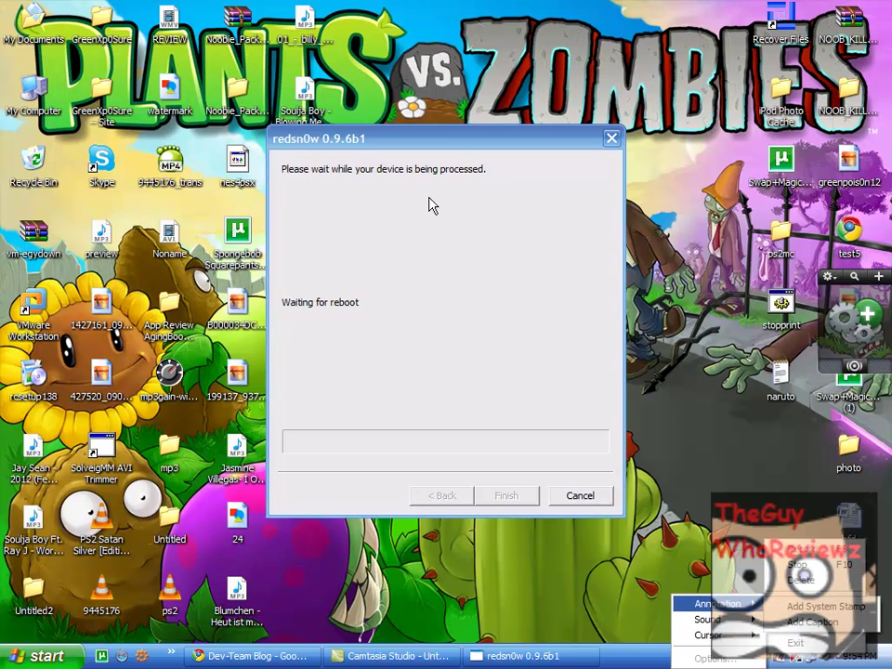
left_click(375, 281)
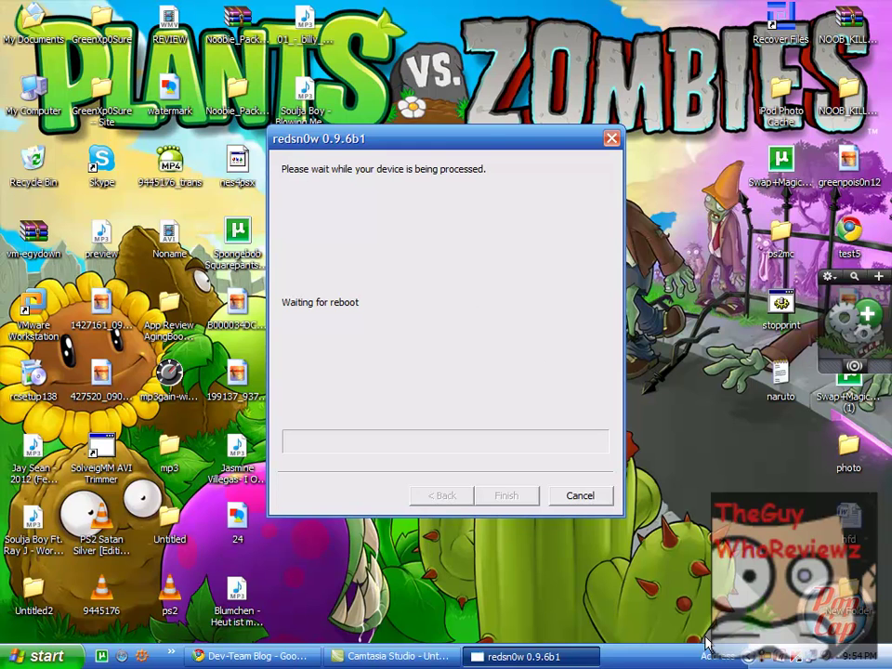
left_click(770, 659)
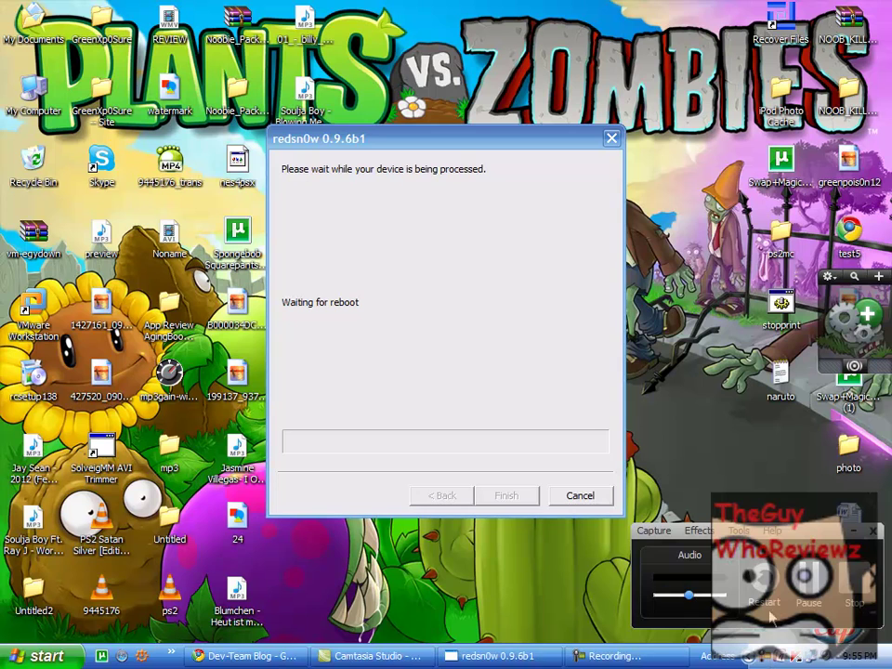
left_click(807, 583)
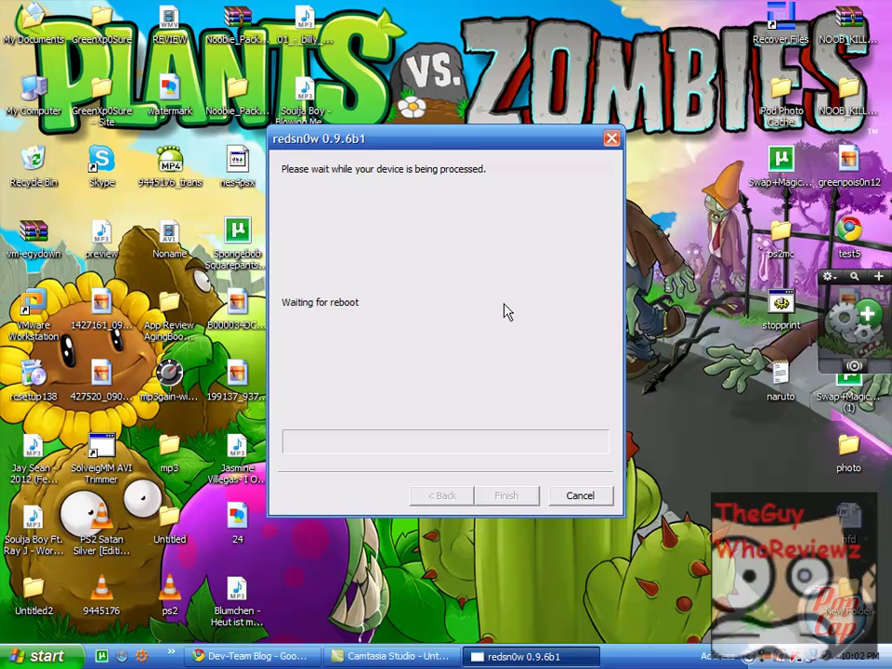
Bring up and dismiss the Camtasia tray menu while redsn0w sits at Waiting for reboot.
right_click(805, 657)
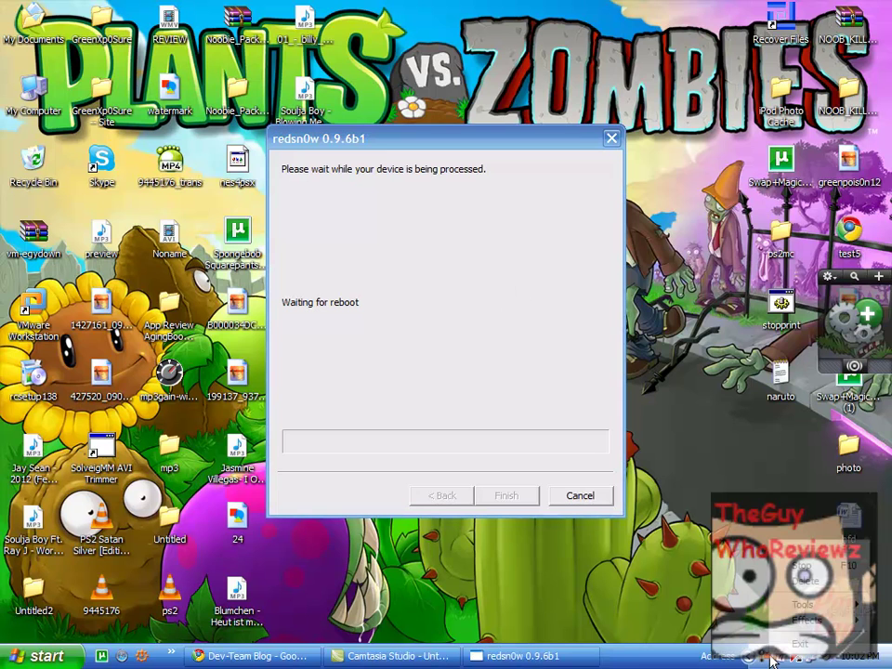
key("Escape")
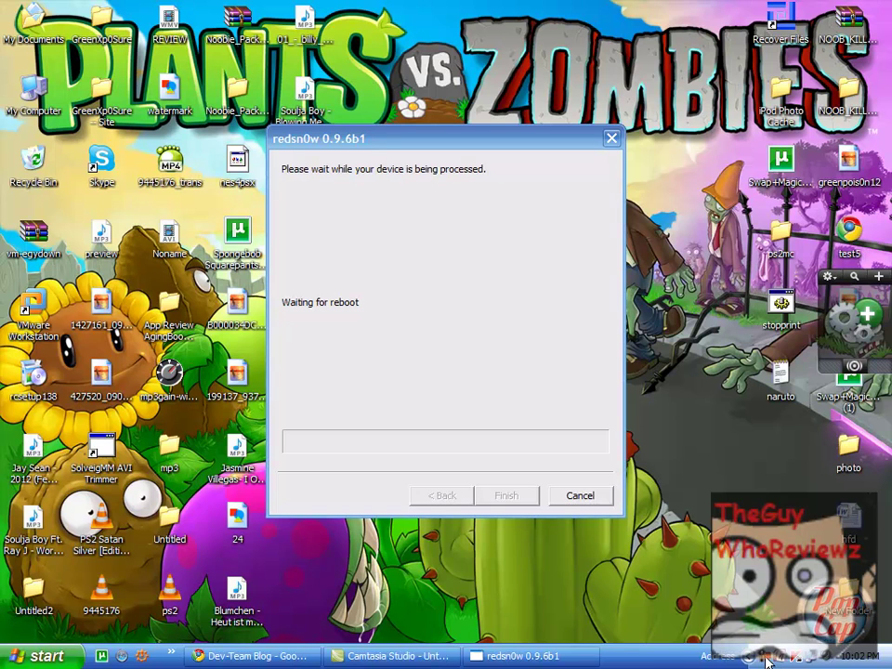
Switch to the Dev-Team Blog redsn0w post via its Chrome taskbar button.
left_click(768, 662)
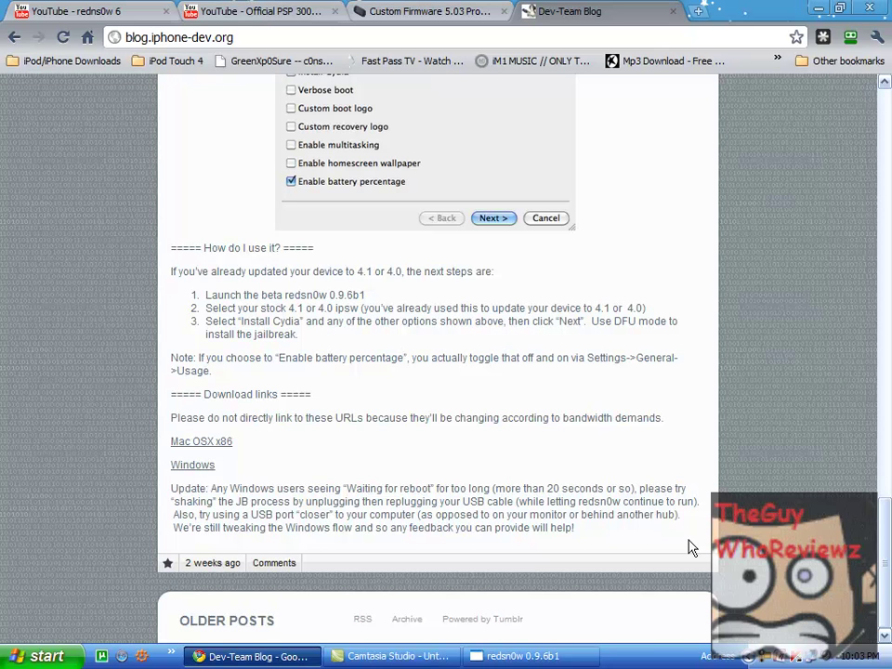
Minimize Chrome to bring redsn0w back, still showing 'Waiting for reboot'.
left_click(251, 657)
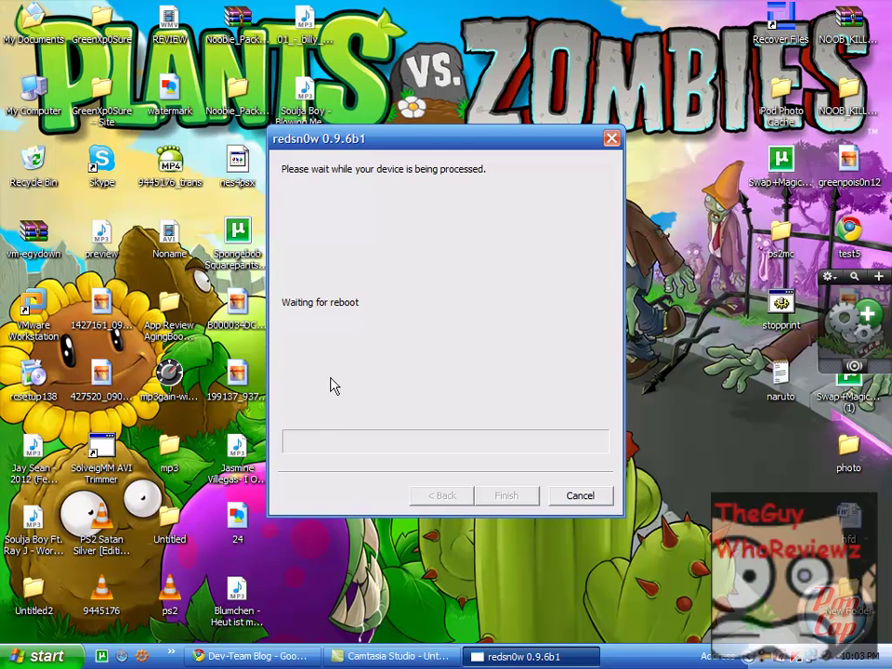